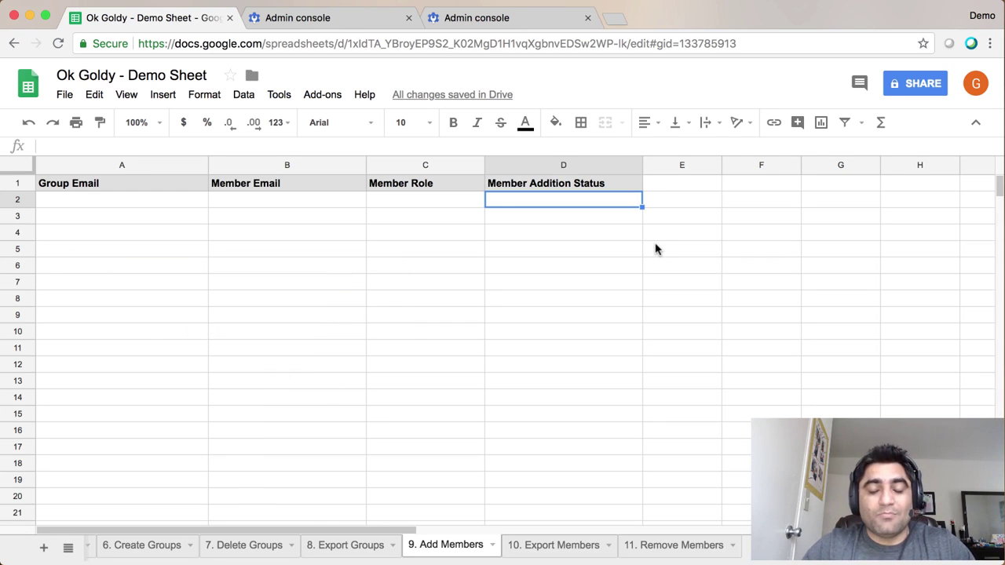
Examine the Group Email, Member Email, Member Role and Member Addition Status columns of the Add Members sheet.
{"action": "left_click", "coordinate": [463, 204]}
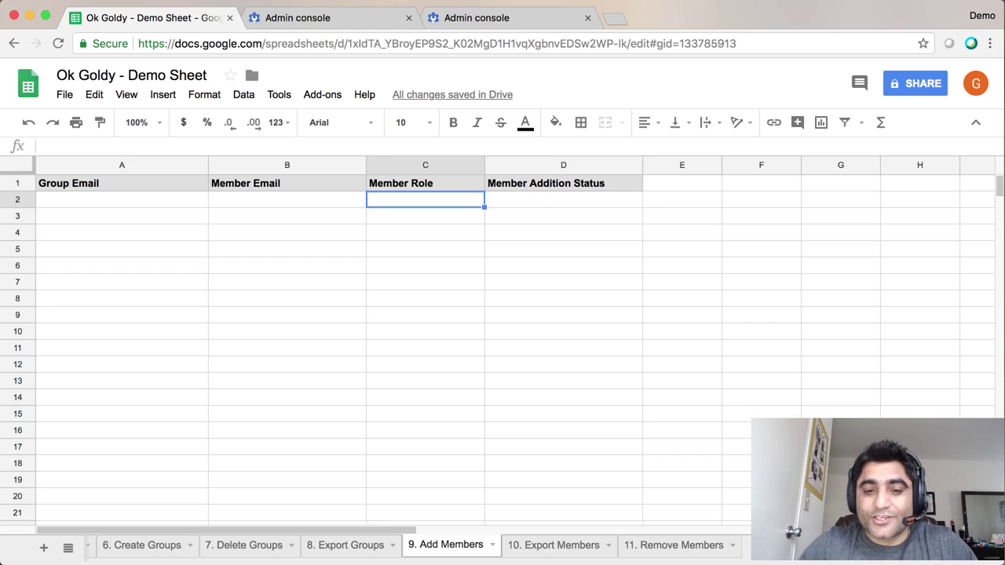
{"action": "key", "text": "Left"}
{"action": "key", "text": "Left"}
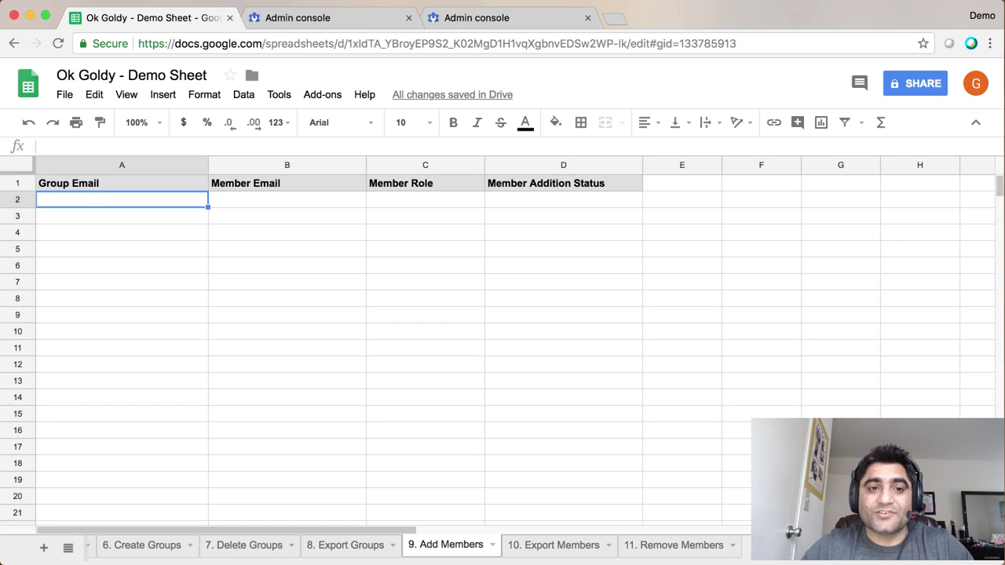
{"action": "left_click", "coordinate": [286, 199]}
{"action": "left_click", "coordinate": [122, 199]}
{"action": "left_click", "coordinate": [287, 200]}
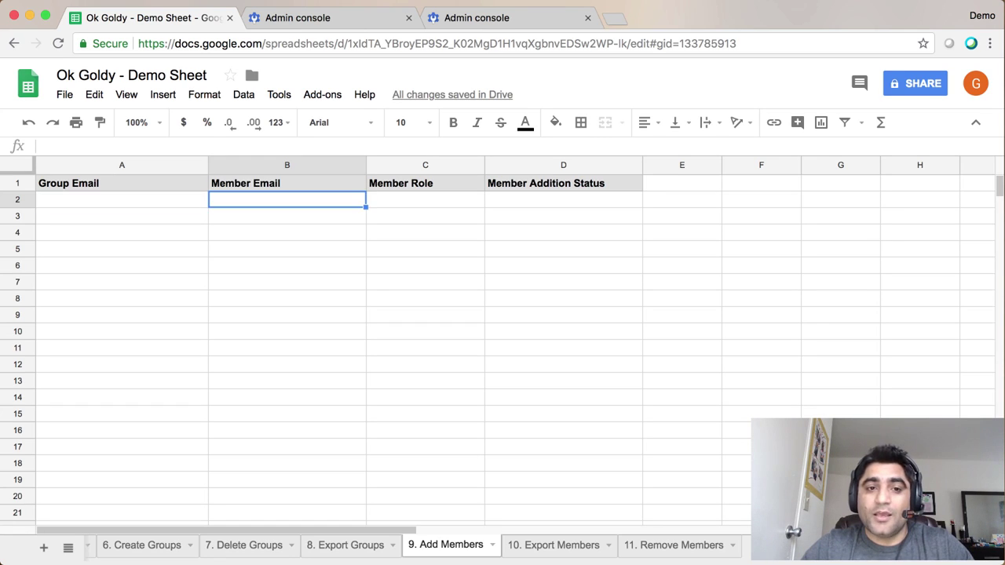
{"action": "left_click", "coordinate": [425, 199]}
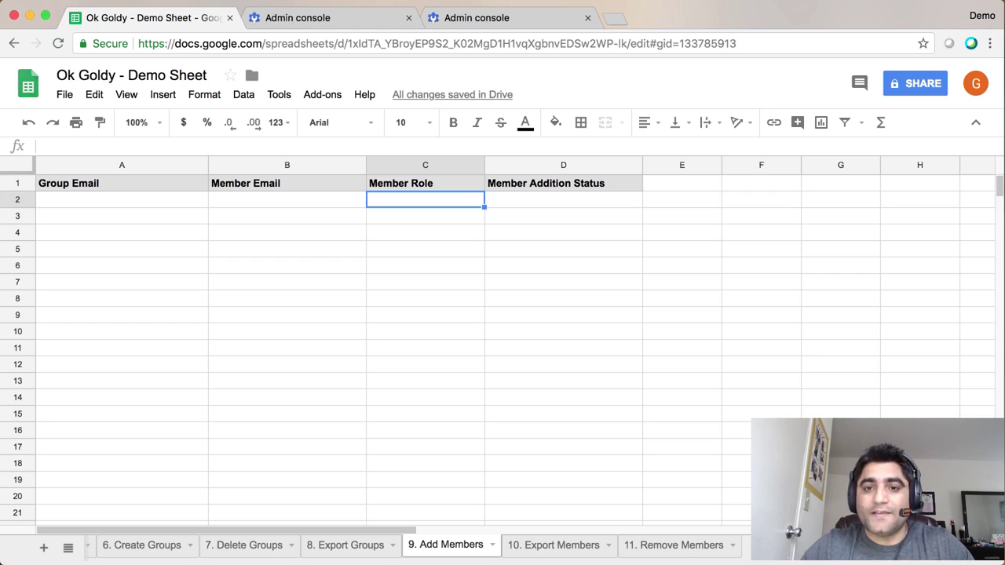
{"action": "left_click", "coordinate": [563, 199]}
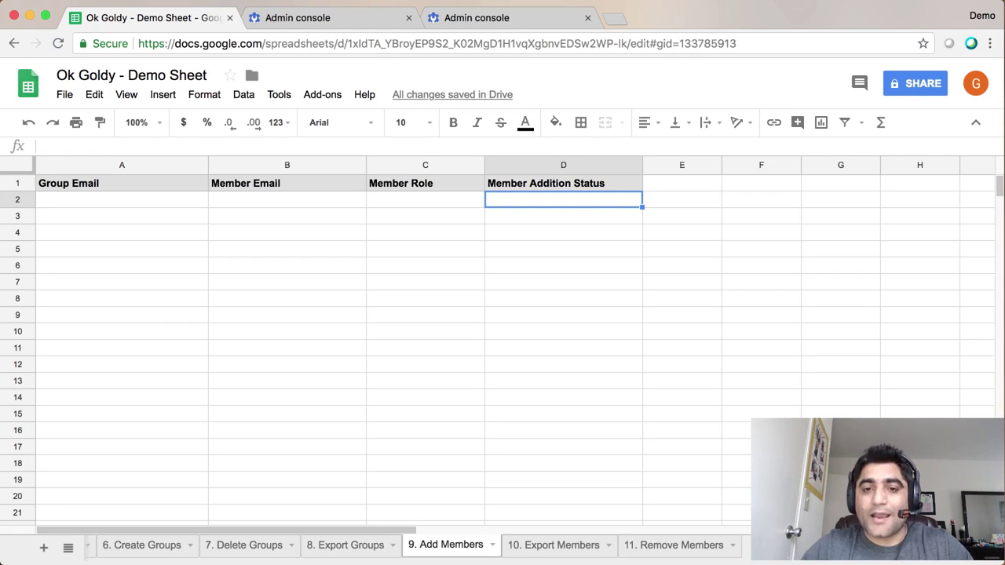
{"action": "key", "text": "Left"}
{"action": "key", "text": "Left"}
{"action": "key", "text": "Left"}
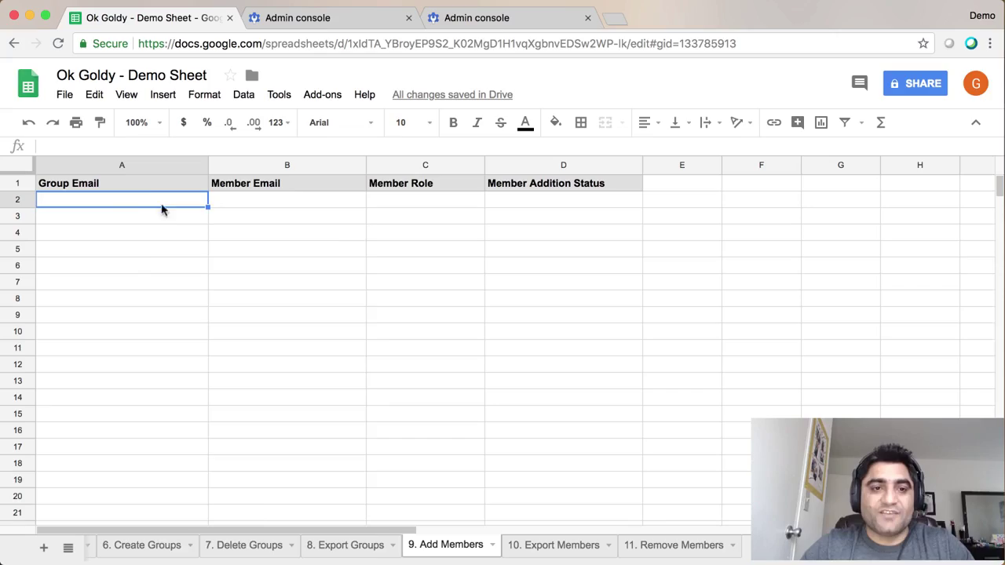
Paste the copied list of group emails, member emails and roles into the Add Members sheet starting at cell A2.
{"action": "right_click", "coordinate": [152, 201]}
{"action": "left_click", "coordinate": [117, 208]}
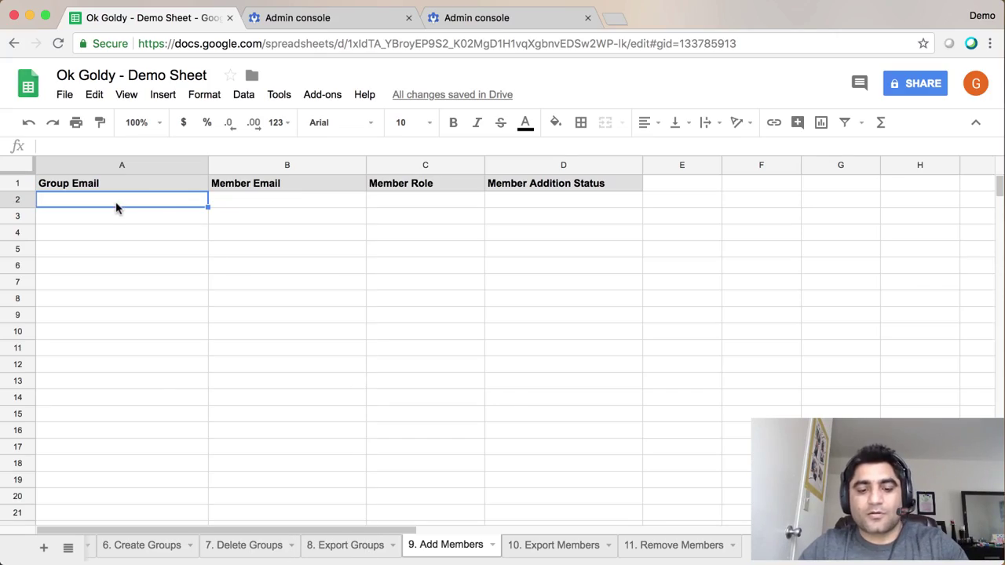
{"action": "key", "text": "super+v"}
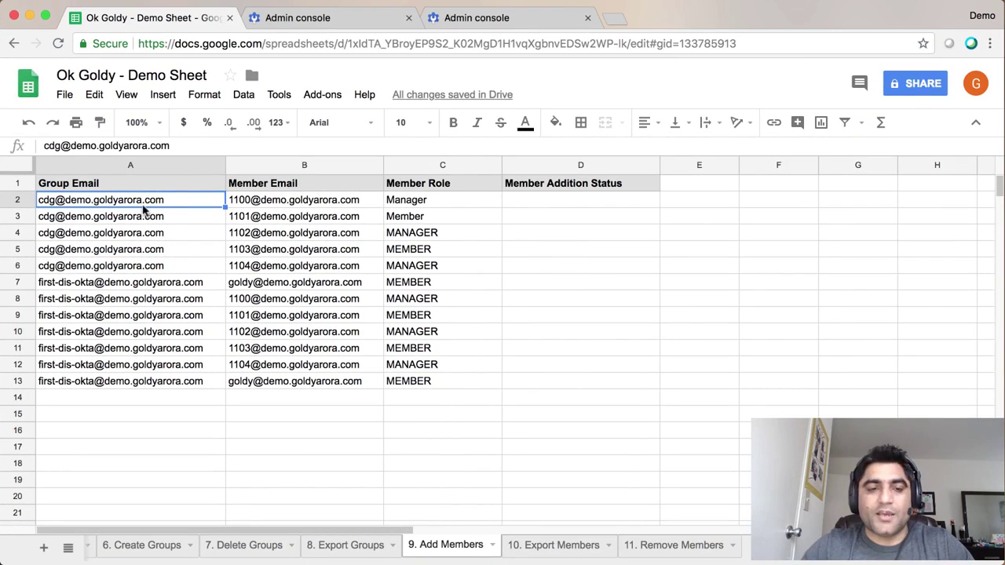
Examine which member emails are paired with each of the two groups in rows 2 to 13.
{"action": "key", "text": "shift+Down"}
{"action": "key", "text": "shift+Down"}
{"action": "key", "text": "shift+Down"}
{"action": "key", "text": "shift+Down"}
{"action": "key", "text": "shift+Right"}
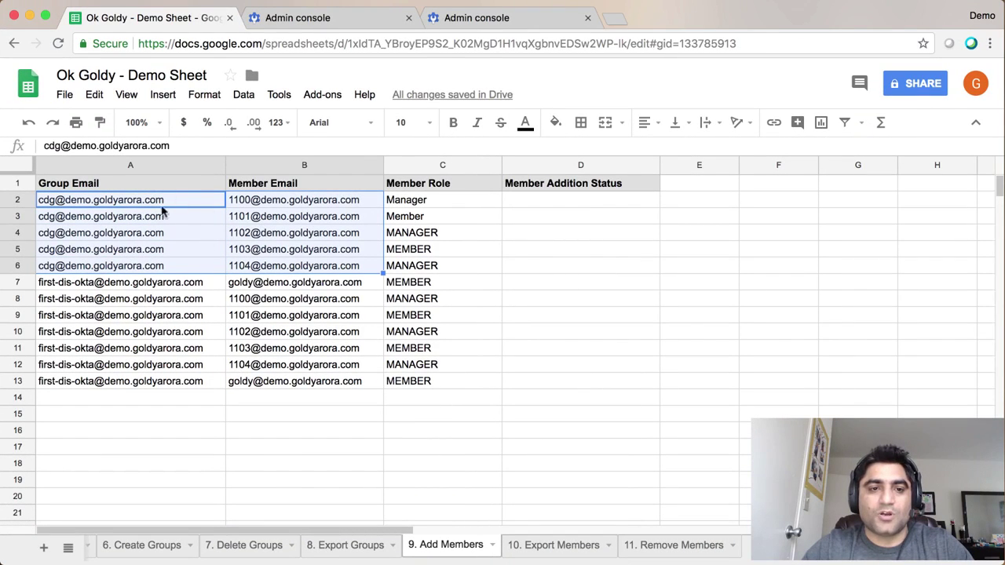
{"action": "left_click", "coordinate": [156, 287]}
{"action": "left_click_drag", "start_coordinate": [157, 287], "coordinate": [314, 383]}
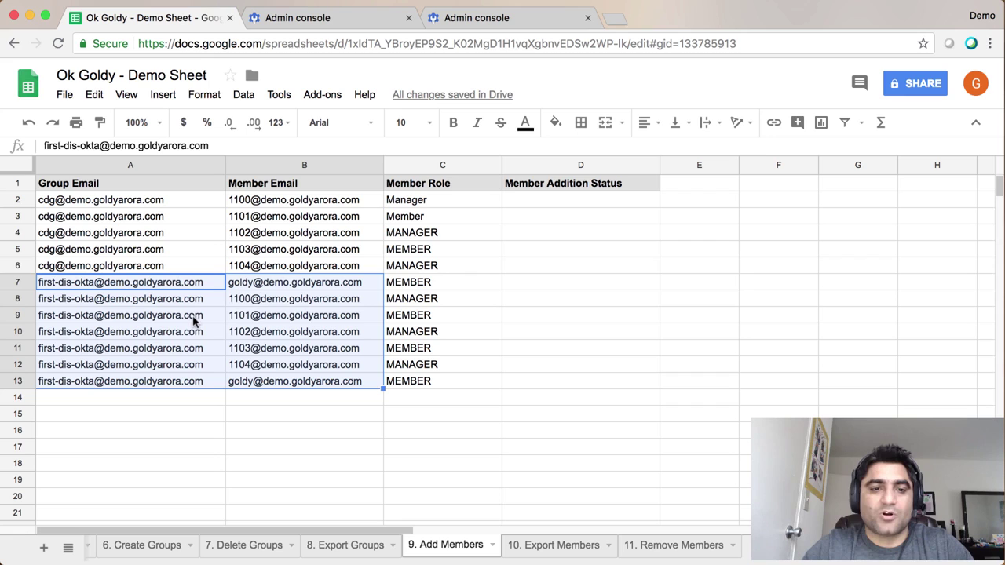
Examine the Member Role values in C2:C13, comparing the capitalisation in rows 2 and 3 with that in rows 4 to 13.
{"action": "left_click", "coordinate": [445, 206]}
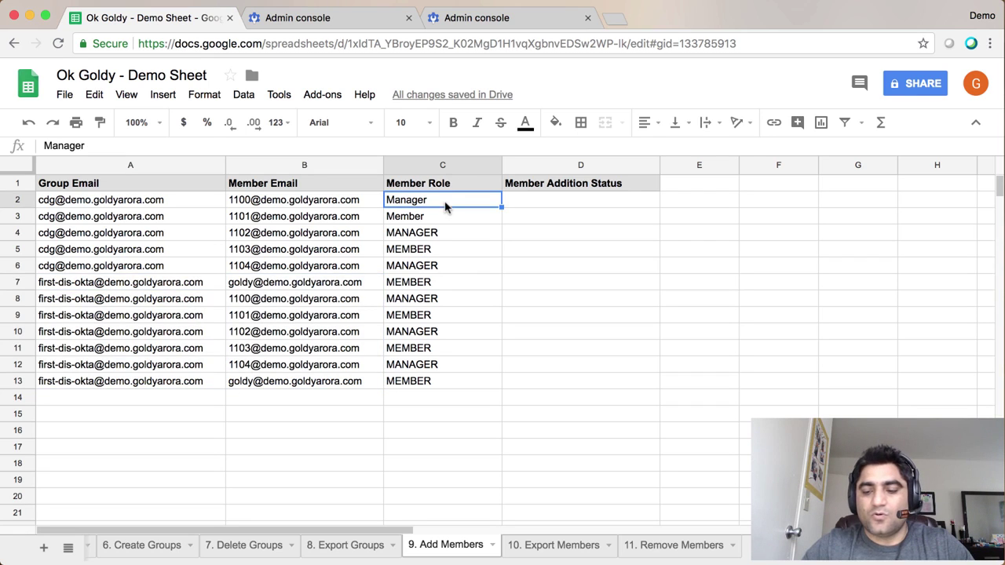
{"action": "key", "text": "shift+Down"}
{"action": "key", "text": "shift+Down"}
{"action": "key", "text": "shift+Down"}
{"action": "key", "text": "shift+Down"}
{"action": "key", "text": "shift+Down"}
{"action": "key", "text": "shift+Down"}
{"action": "key", "text": "shift+Down"}
{"action": "key", "text": "shift+Down"}
{"action": "key", "text": "shift+Down"}
{"action": "key", "text": "shift+Down"}
{"action": "key", "text": "shift+Down"}
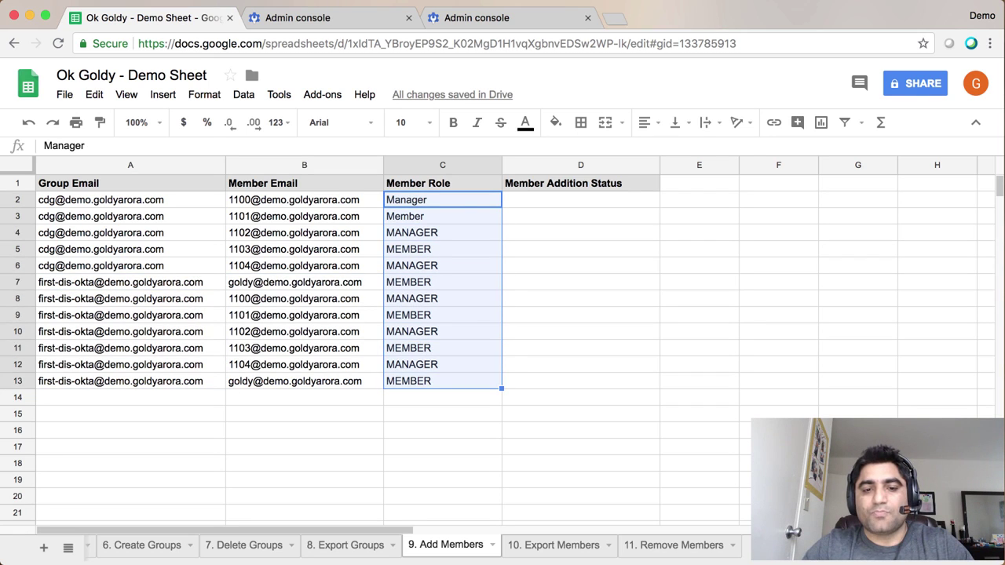
{"action": "left_click", "coordinate": [531, 209]}
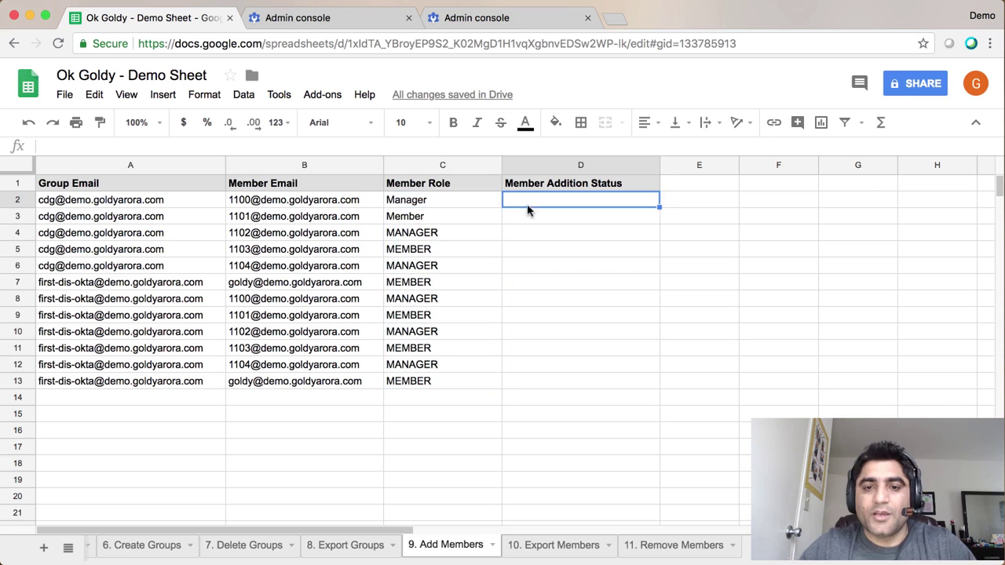
{"action": "left_click", "coordinate": [464, 209]}
{"action": "key", "text": "shift+Down"}
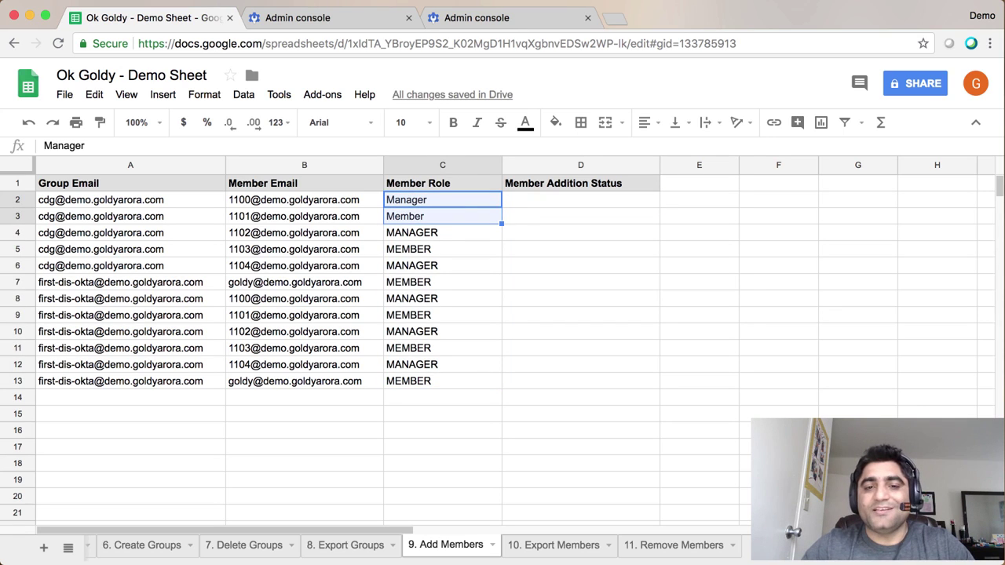
{"action": "left_click", "coordinate": [416, 234]}
{"action": "key", "text": "shift+Down"}
{"action": "key", "text": "shift+Down"}
{"action": "key", "text": "shift+Down"}
{"action": "key", "text": "shift+Down"}
{"action": "key", "text": "shift+Down"}
{"action": "key", "text": "shift+Down"}
{"action": "key", "text": "shift+Down"}
{"action": "key", "text": "shift+Down"}
{"action": "key", "text": "shift+Down"}
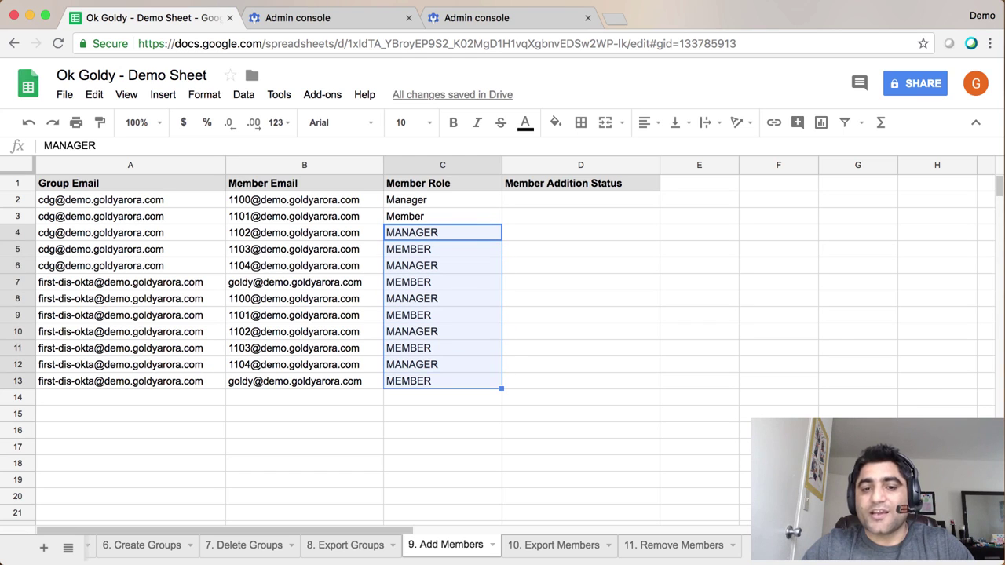
{"action": "left_click", "coordinate": [534, 202]}
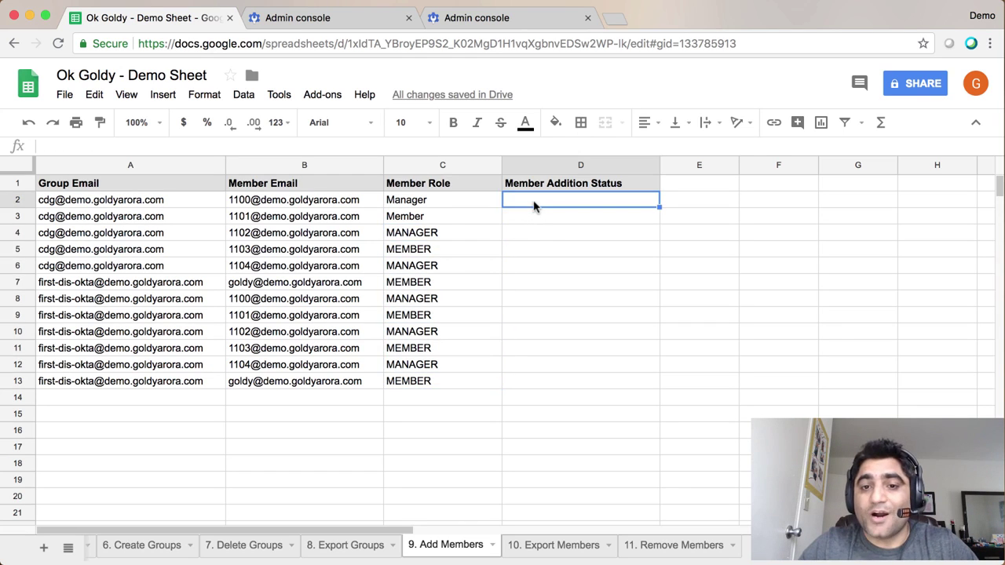
Run the Ok Goldy add-on's Add Members command from its Members Manager on the pasted list.
{"action": "left_click", "coordinate": [438, 216]}
{"action": "key", "text": "Up"}
{"action": "key", "text": "Left"}
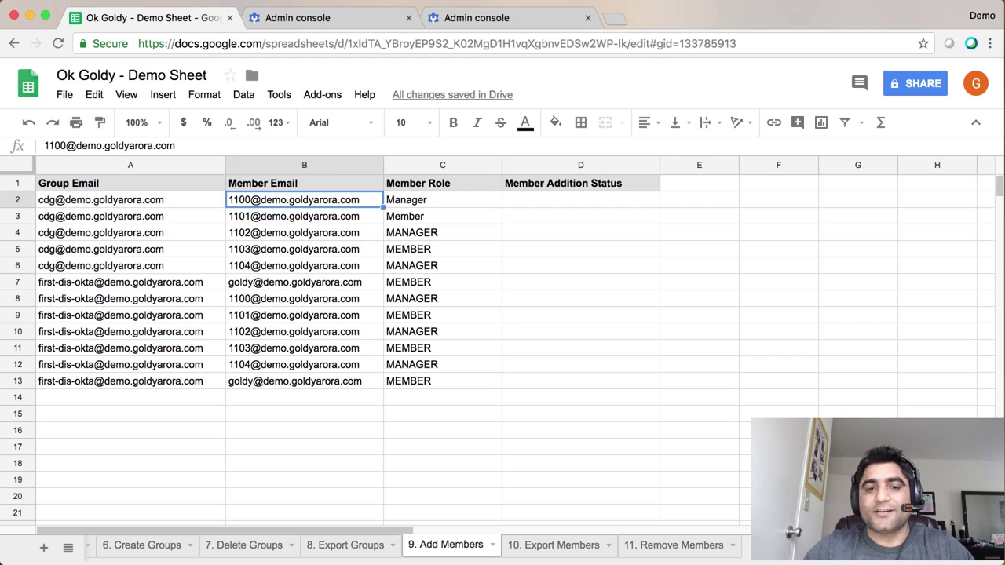
{"action": "key", "text": "Left"}
{"action": "left_click", "coordinate": [328, 97]}
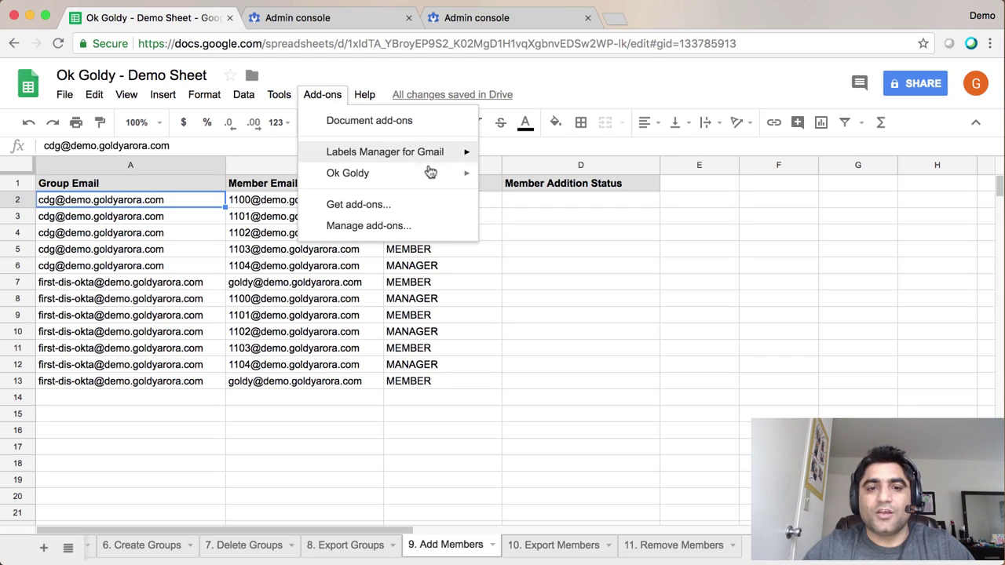
{"action": "mouse_move", "coordinate": [444, 175]}
{"action": "mouse_move", "coordinate": [553, 277]}
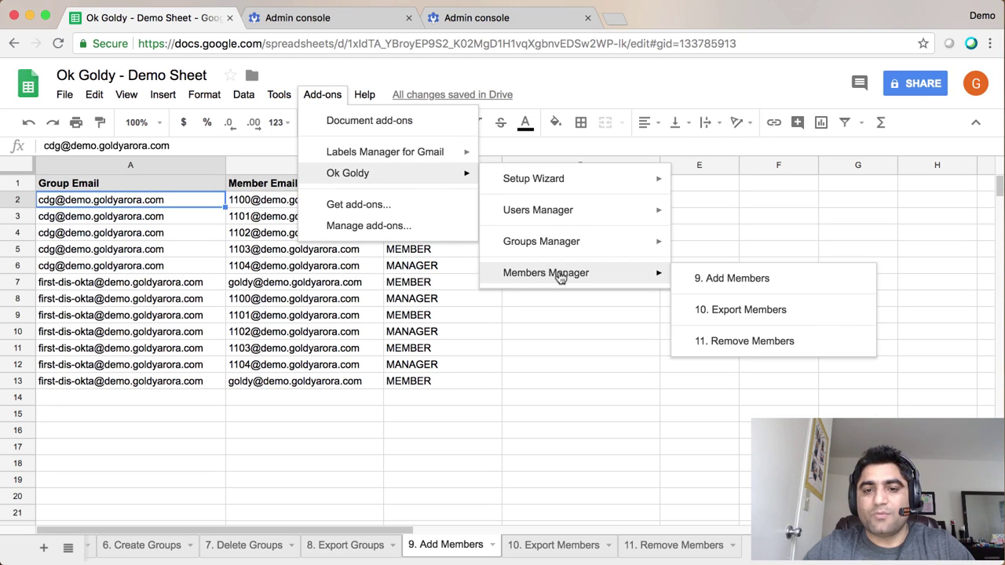
{"action": "left_click", "coordinate": [728, 283]}
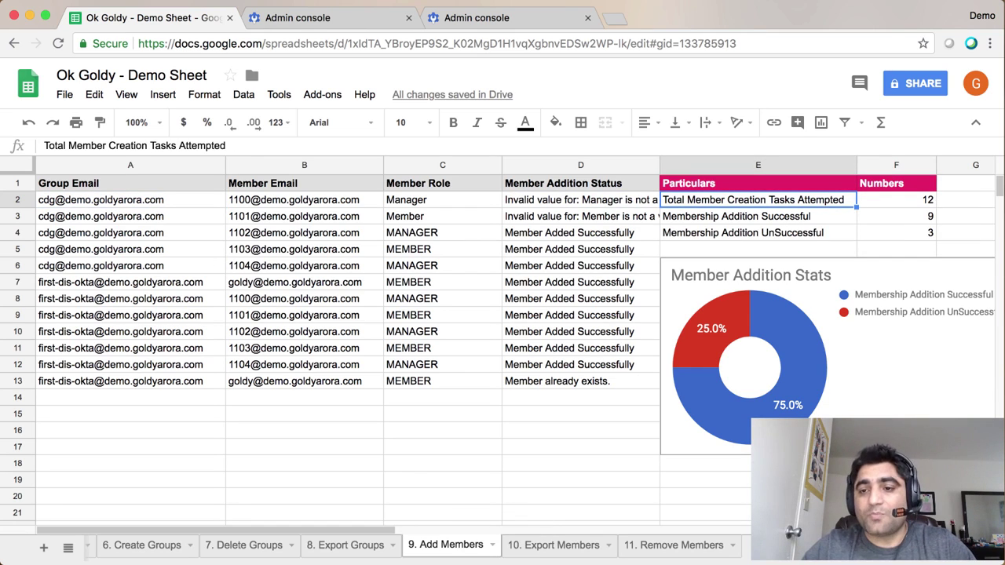
Review the summary numbers for attempted, successful and unsuccessful member additions.
{"action": "left_click", "coordinate": [896, 200]}
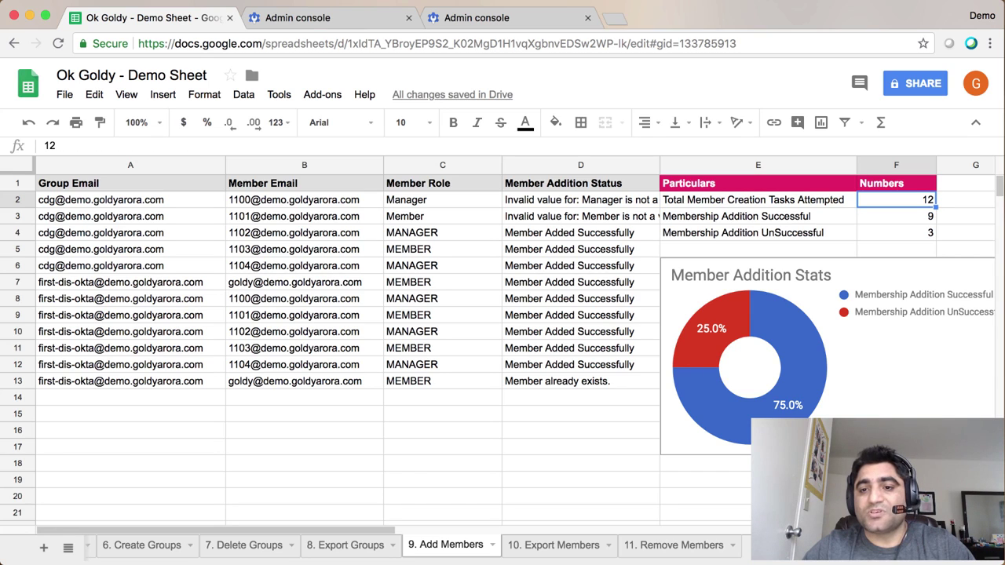
{"action": "left_click", "coordinate": [758, 216]}
{"action": "left_click", "coordinate": [896, 216]}
{"action": "left_click", "coordinate": [758, 216]}
{"action": "left_click", "coordinate": [758, 233]}
{"action": "left_click", "coordinate": [896, 233]}
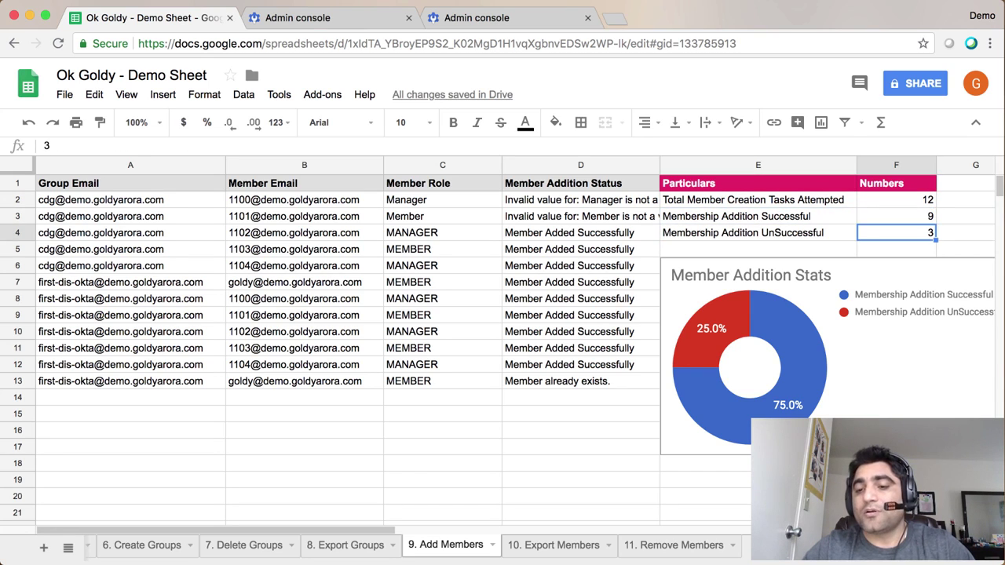
{"action": "left_click", "coordinate": [758, 232]}
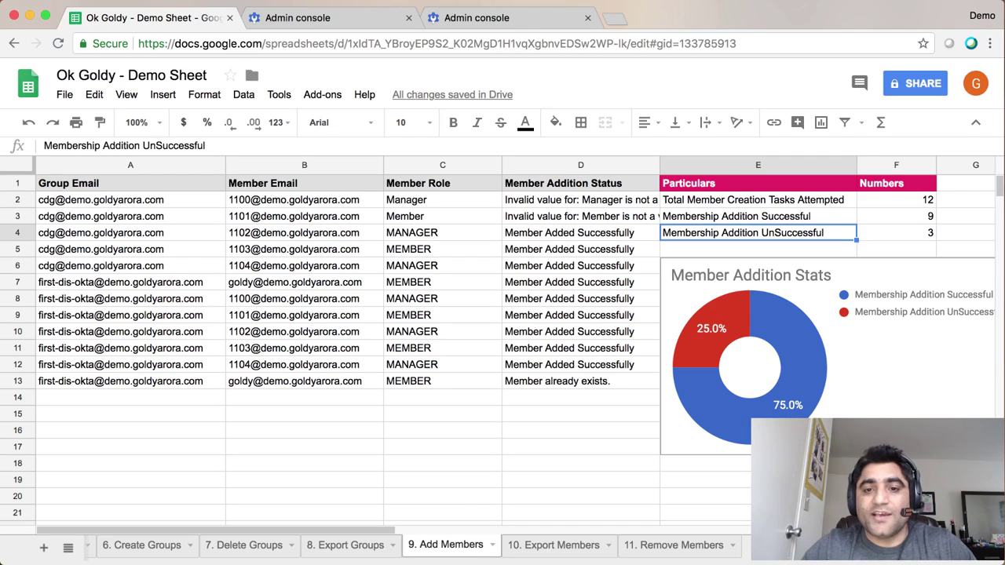
Compare the Member Addition Status messages in rows 2 and 3 with the Member Role entries of those rows.
{"action": "left_click", "coordinate": [581, 232]}
{"action": "left_click", "coordinate": [581, 216]}
{"action": "left_click", "coordinate": [581, 200]}
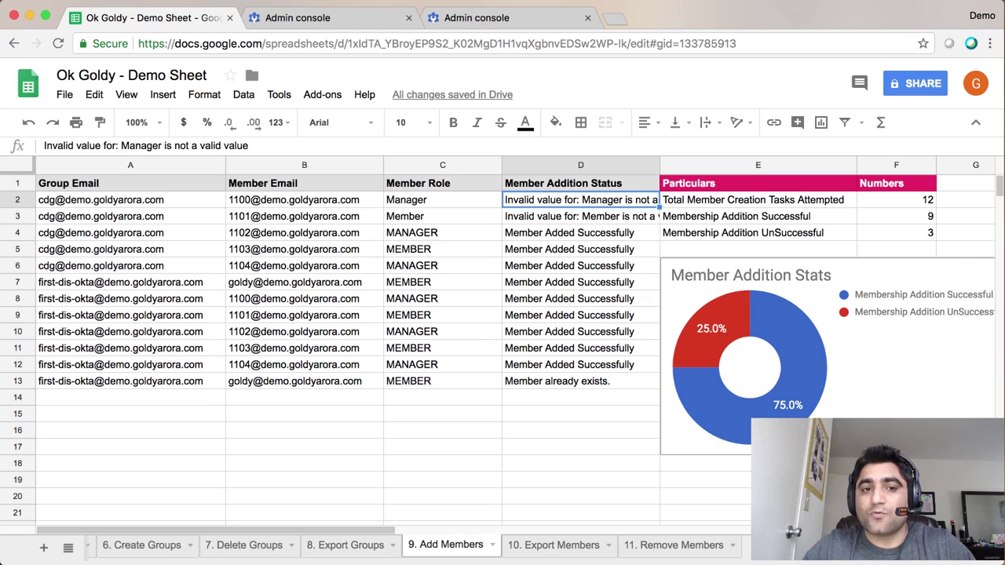
{"action": "left_click", "coordinate": [443, 199]}
{"action": "left_click", "coordinate": [442, 215]}
{"action": "left_click", "coordinate": [580, 216]}
{"action": "left_click", "coordinate": [442, 215]}
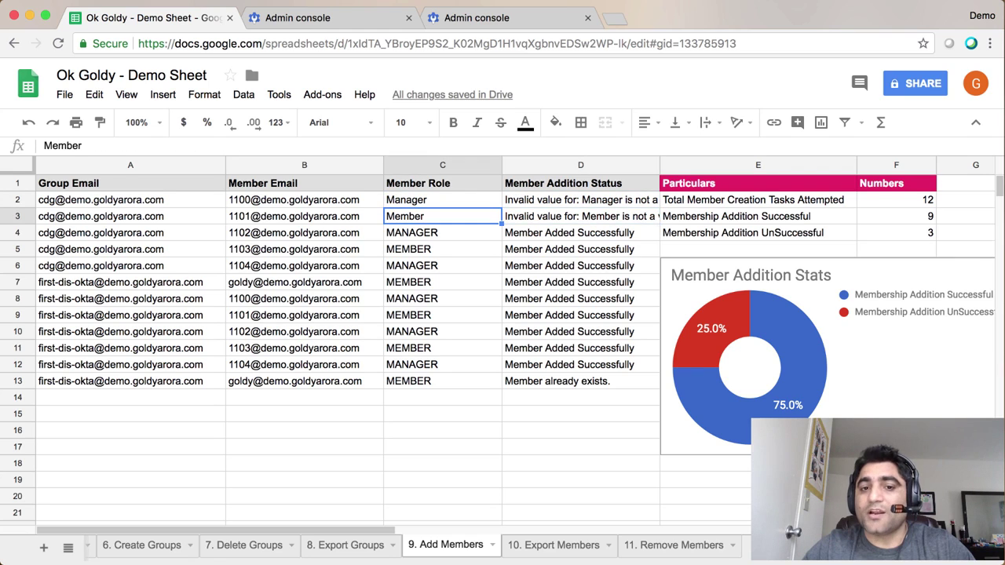
Change the Member Role in cell C2 to all-uppercase MANAGER.
{"action": "left_click", "coordinate": [442, 199]}
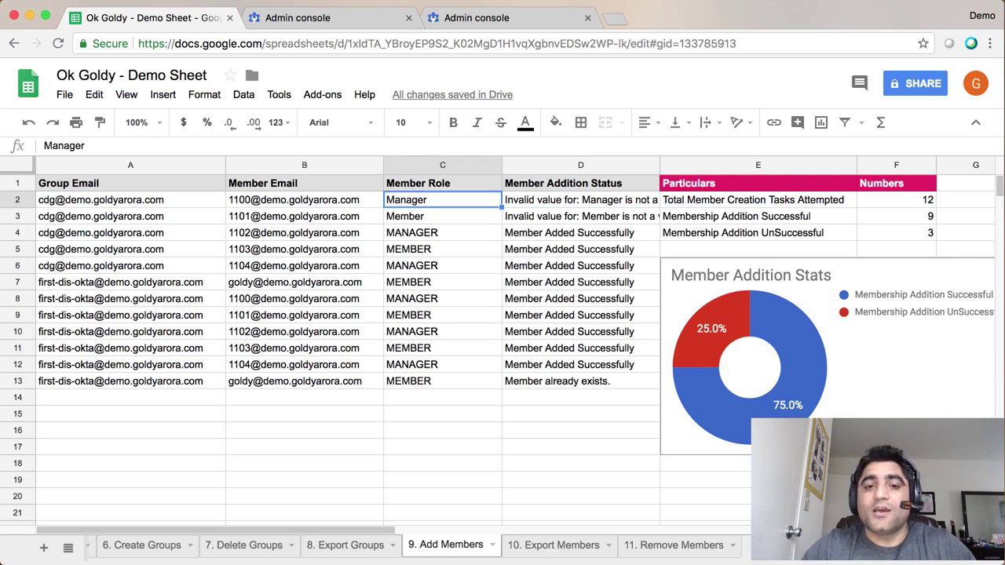
{"action": "double_click", "coordinate": [467, 201]}
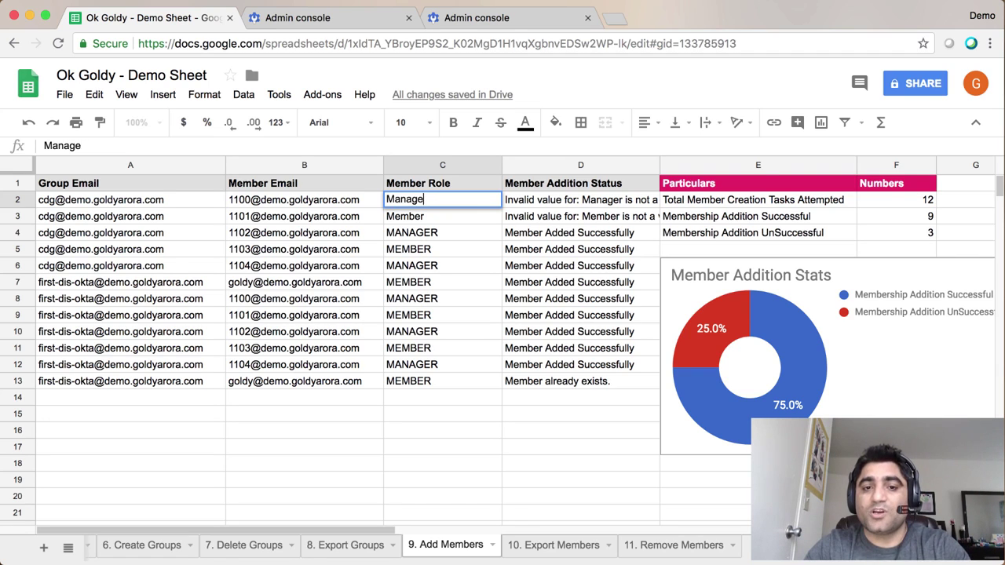
{"action": "key", "text": "BackSpace"}
{"action": "key", "text": "BackSpace"}
{"action": "key", "text": "BackSpace"}
{"action": "key", "text": "BackSpace"}
{"action": "key", "text": "BackSpace"}
{"action": "type", "text": "ANAGE"}
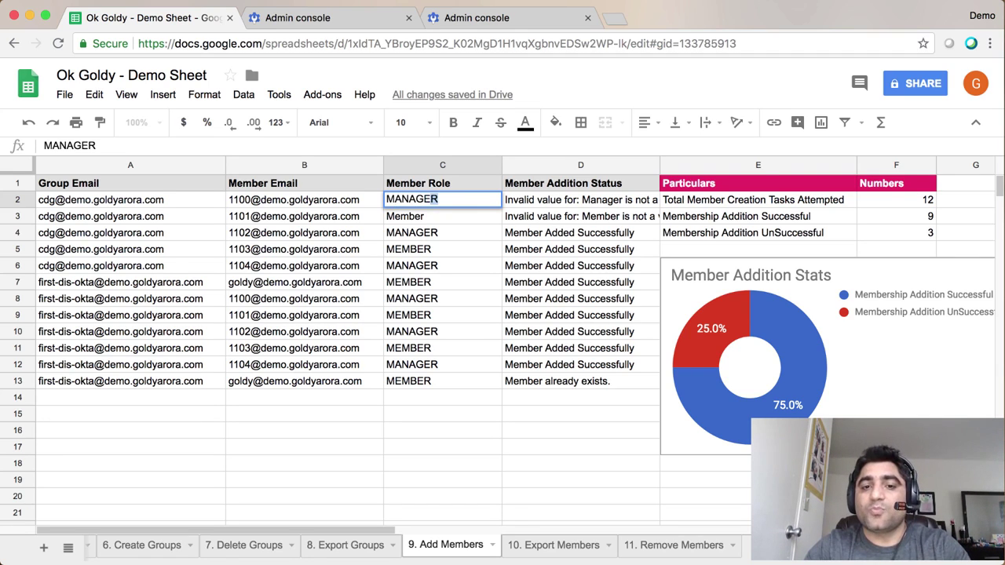
{"action": "type", "text": "R"}
{"action": "key", "text": "Tab"}
{"action": "key", "text": "Return"}
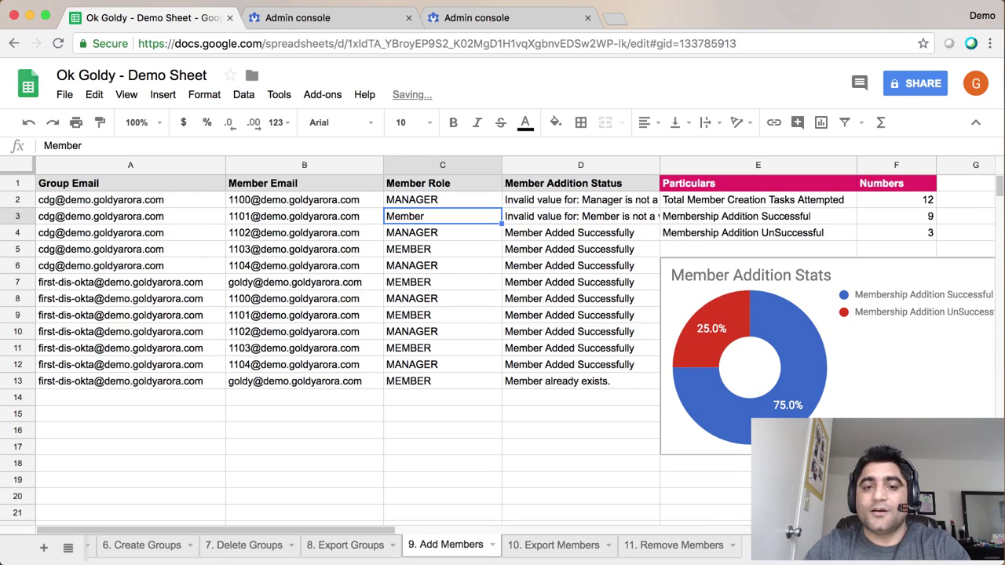
Set the Member Role in cell C3 to MANAGER.
{"action": "type", "text": "MEANAGER"}
{"action": "key", "text": "Tab"}
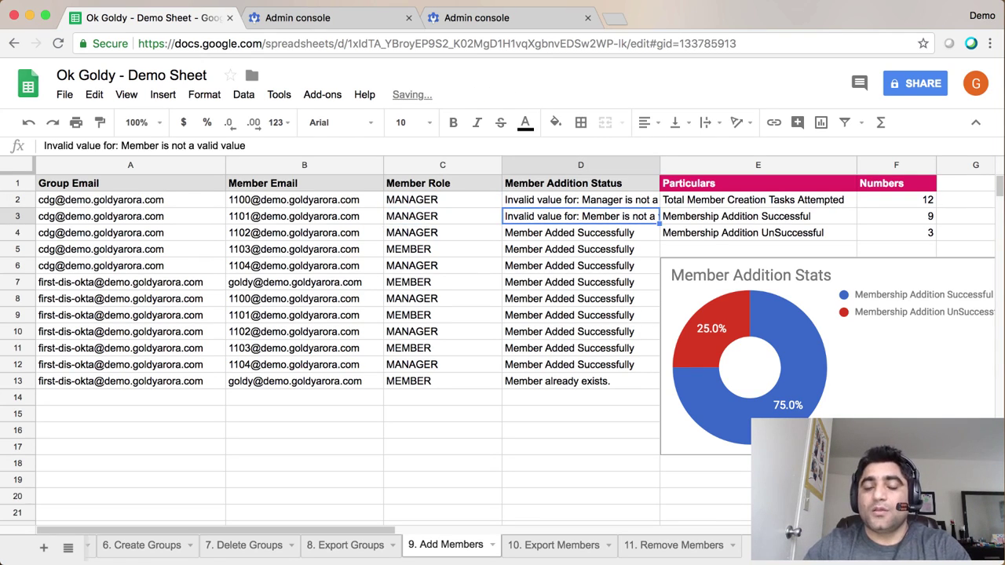
{"action": "key", "text": "Left"}
{"action": "key", "text": "Up"}
{"action": "key", "text": "Down"}
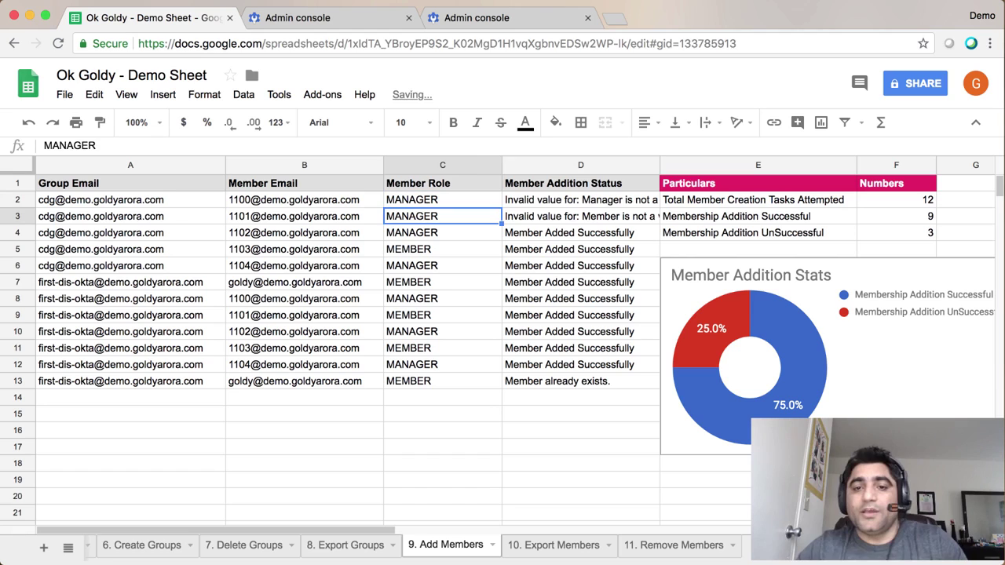
Examine the remaining rows down to row 13, checking the last row's status against its group, member email and role.
{"action": "key", "text": "Right"}
{"action": "key", "text": "Left"}
{"action": "key", "text": "Down"}
{"action": "key", "text": "Down"}
{"action": "key", "text": "Down"}
{"action": "key", "text": "Down"}
{"action": "key", "text": "Down"}
{"action": "key", "text": "Down"}
{"action": "key", "text": "Down"}
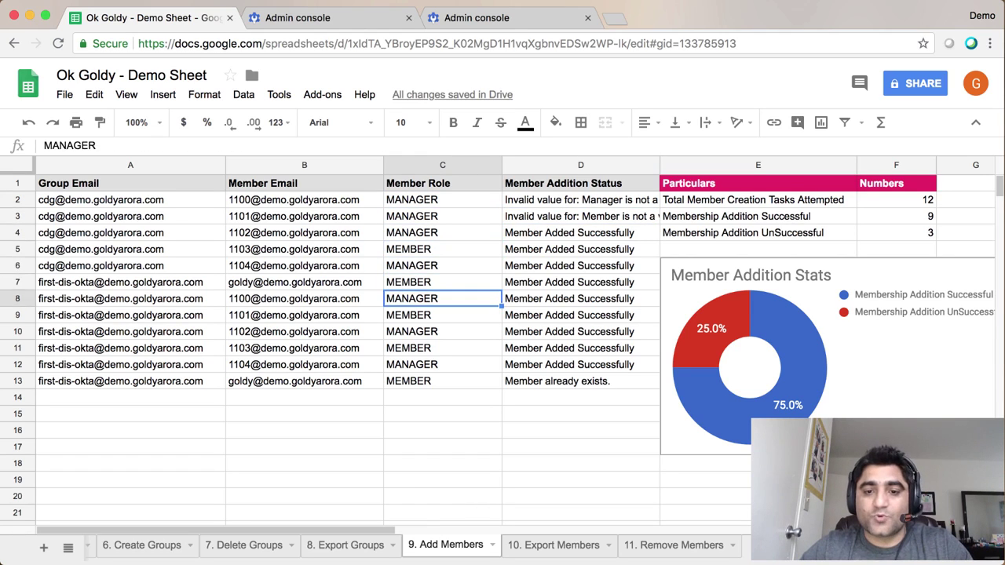
{"action": "key", "text": "Right"}
{"action": "key", "text": "Down"}
{"action": "key", "text": "Down"}
{"action": "key", "text": "Down"}
{"action": "key", "text": "Left"}
{"action": "key", "text": "Left"}
{"action": "key", "text": "Left"}
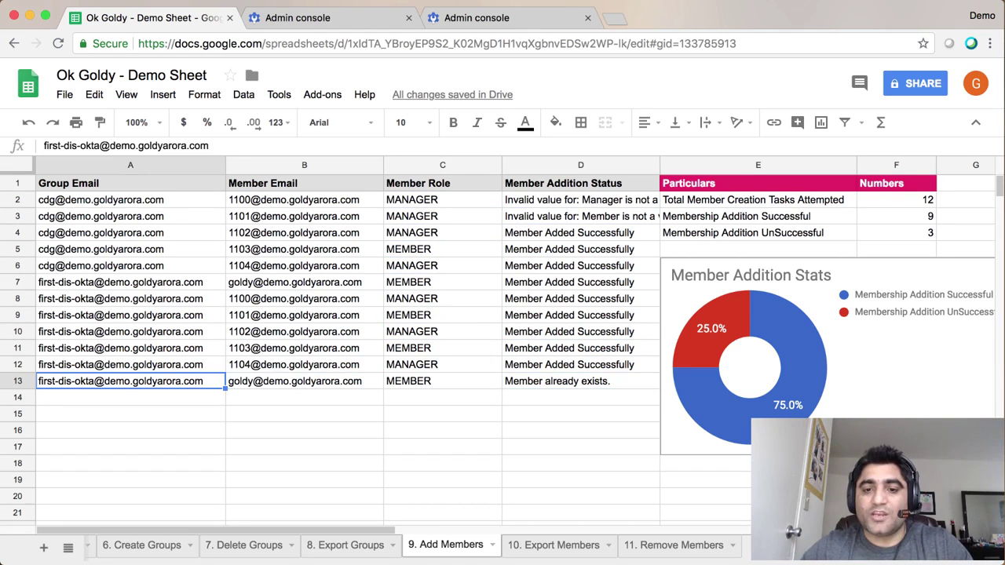
{"action": "key", "text": "Right"}
{"action": "key", "text": "Right"}
{"action": "key", "text": "Right"}
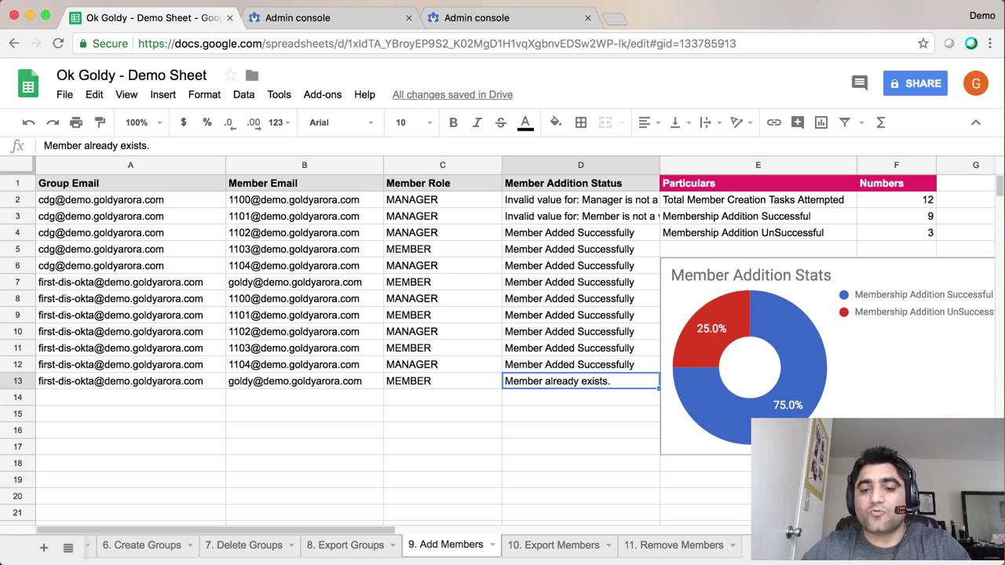
{"action": "key", "text": "Left"}
{"action": "key", "text": "Right"}
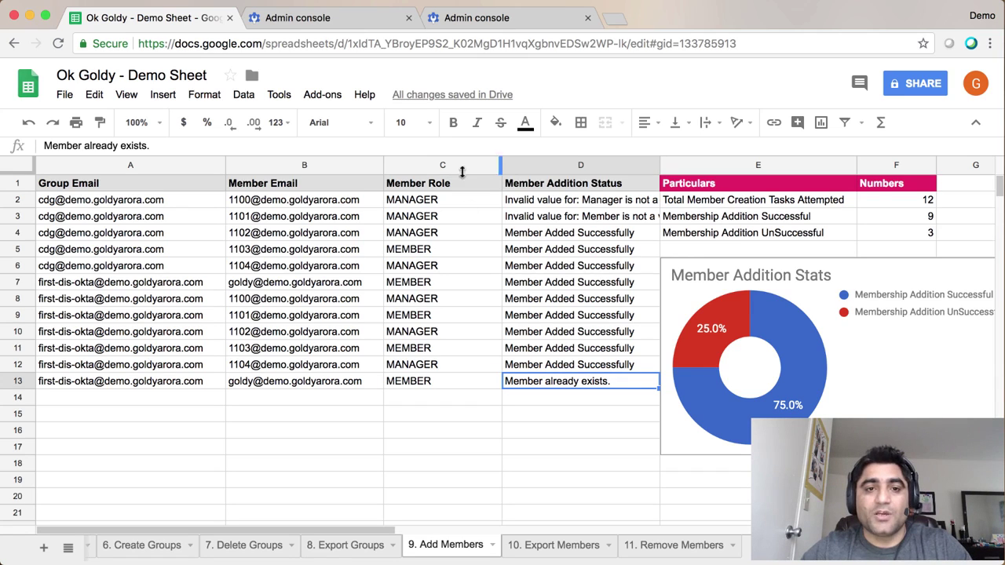
Run Ok Goldy's Add Members operation again on the corrected member list.
{"action": "left_click", "coordinate": [312, 95]}
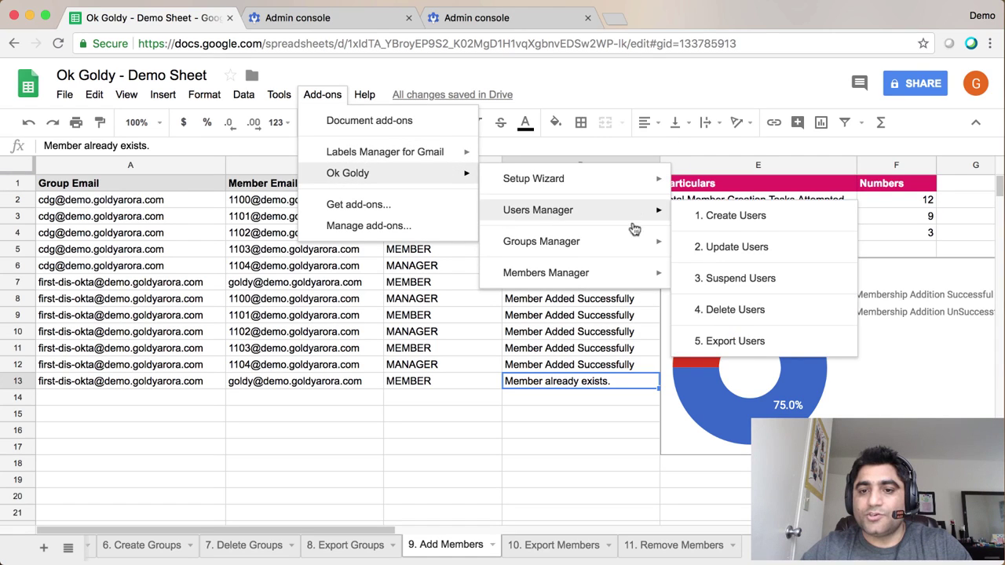
{"action": "mouse_move", "coordinate": [633, 281]}
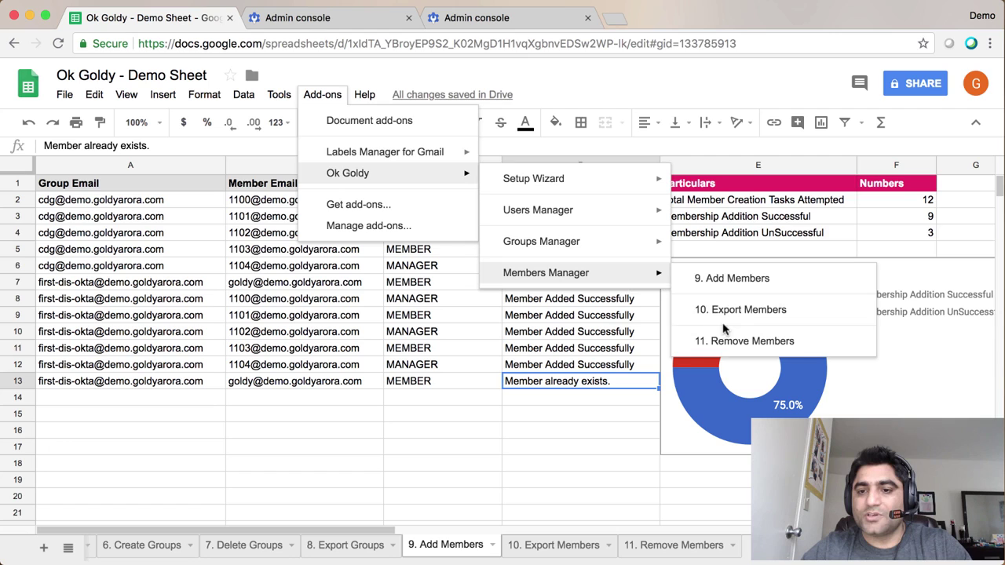
{"action": "left_click", "coordinate": [739, 281]}
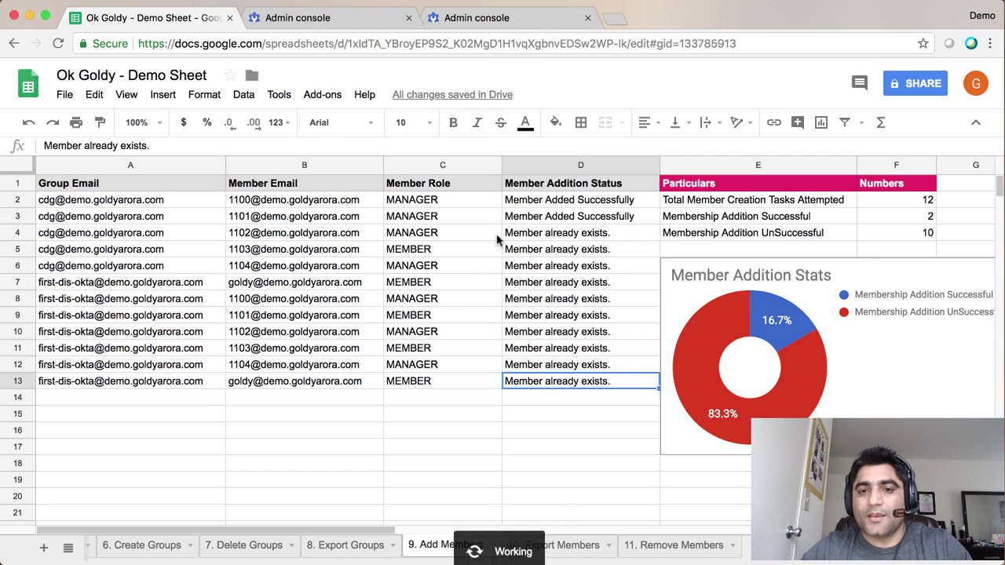
Check the Member Addition Status of the corrected rows 2 and 3, and compare it with the status in row 4.
{"action": "left_click", "coordinate": [535, 204]}
{"action": "key", "text": "shift+Down"}
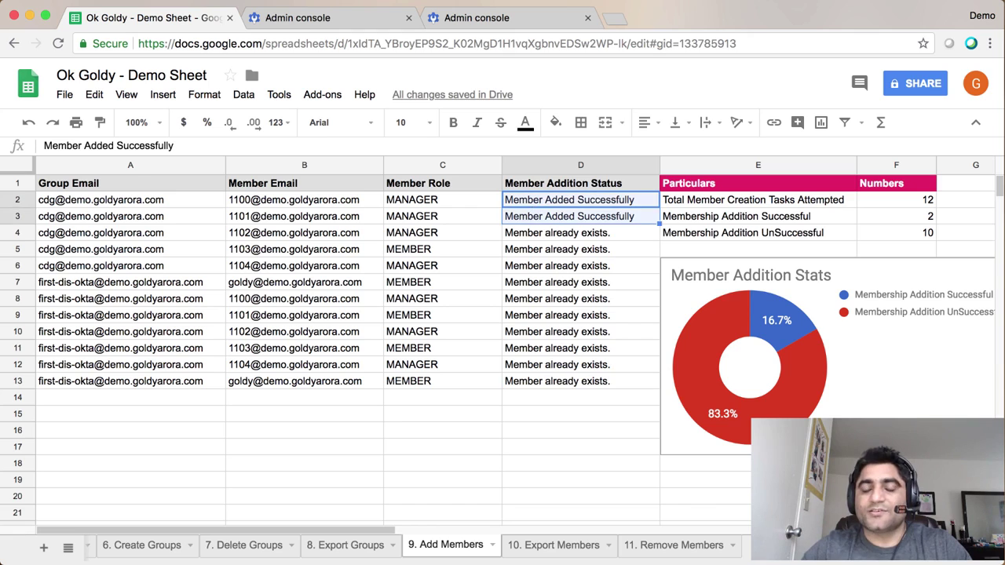
{"action": "left_click", "coordinate": [556, 232]}
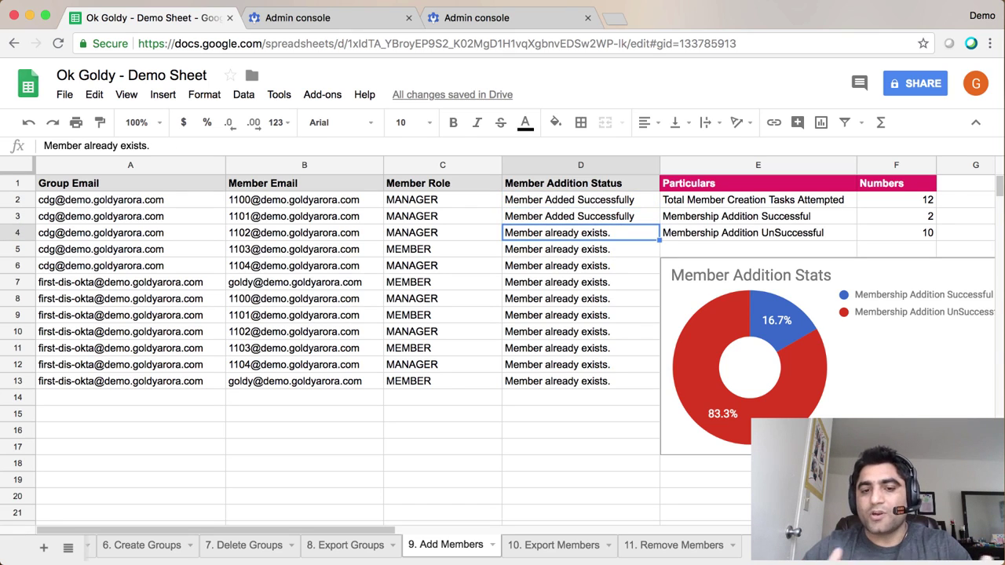
In the Admin console, refresh the First-Dis-Okta group and review its member list and roles, and return to the demo sheet.
{"action": "left_click", "coordinate": [346, 24]}
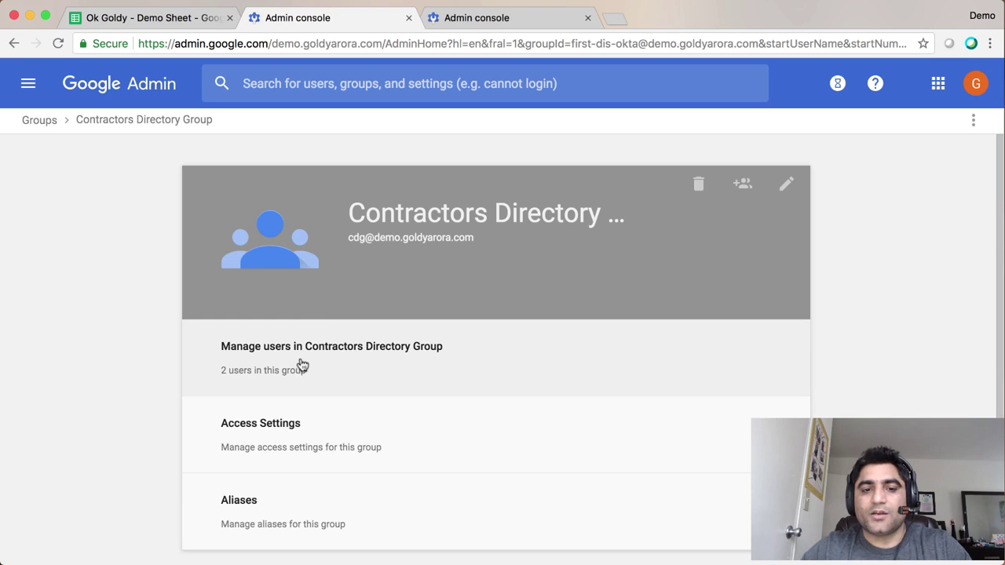
{"action": "left_click", "coordinate": [451, 25]}
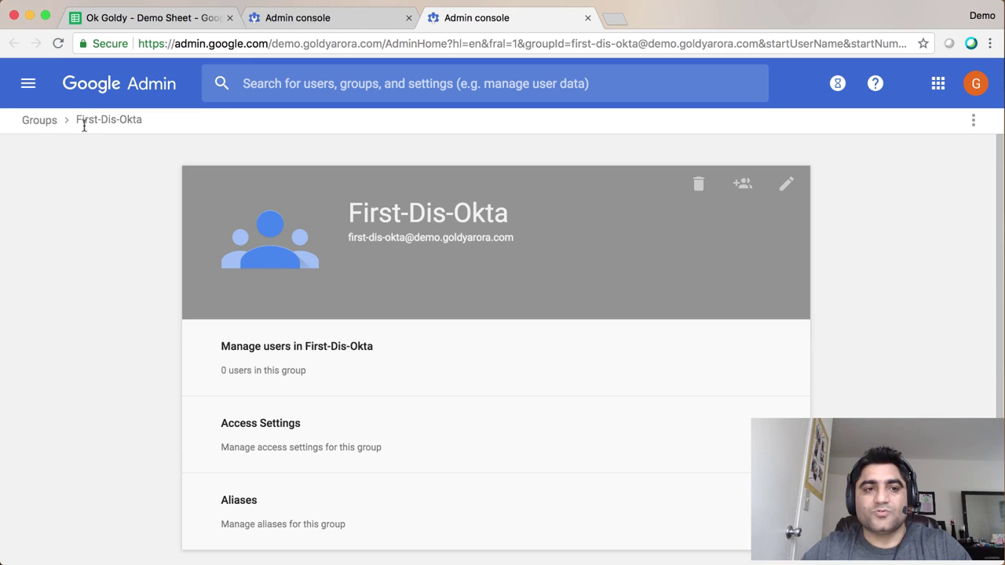
{"action": "left_click", "coordinate": [57, 43]}
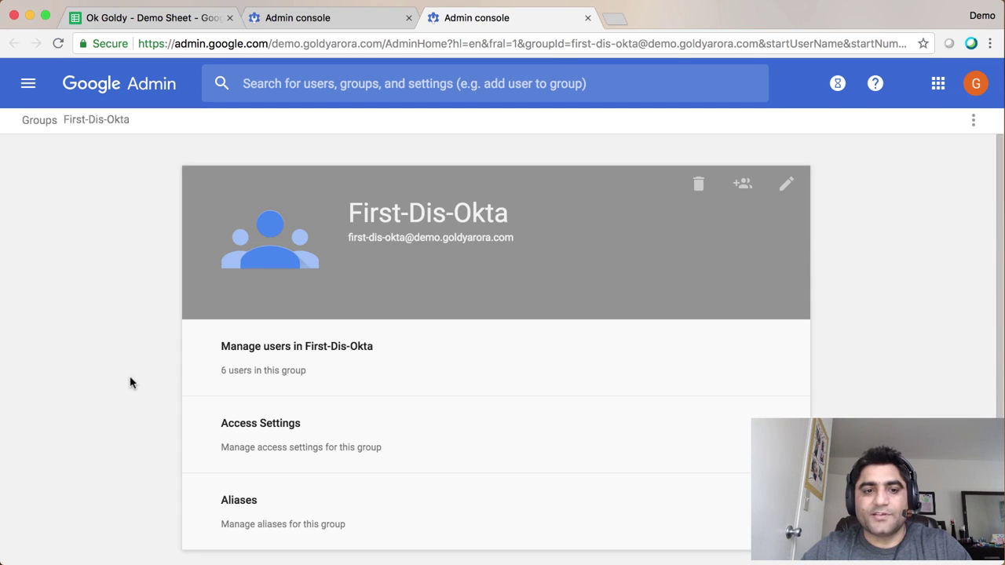
{"action": "left_click", "coordinate": [280, 355]}
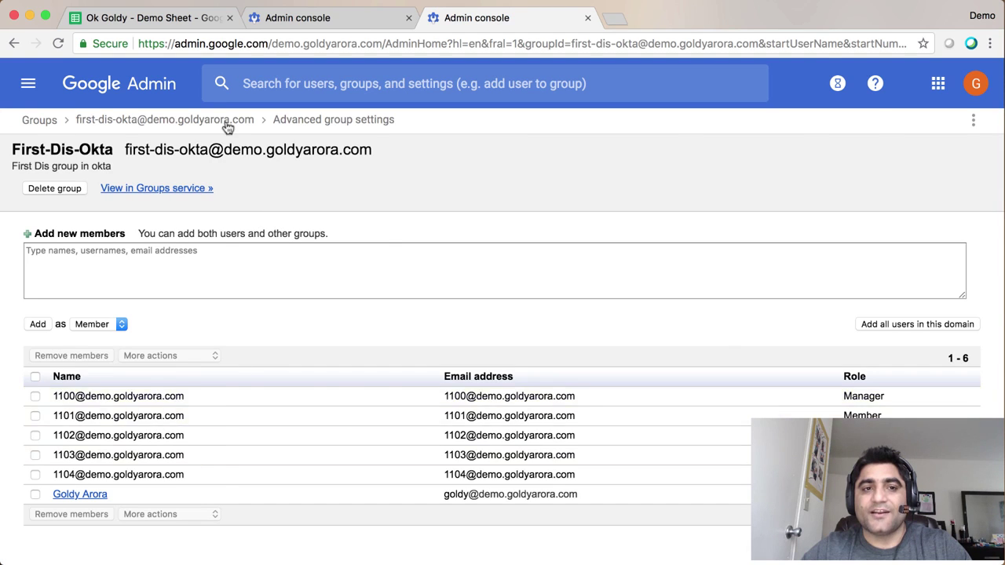
{"action": "left_click", "coordinate": [153, 18]}
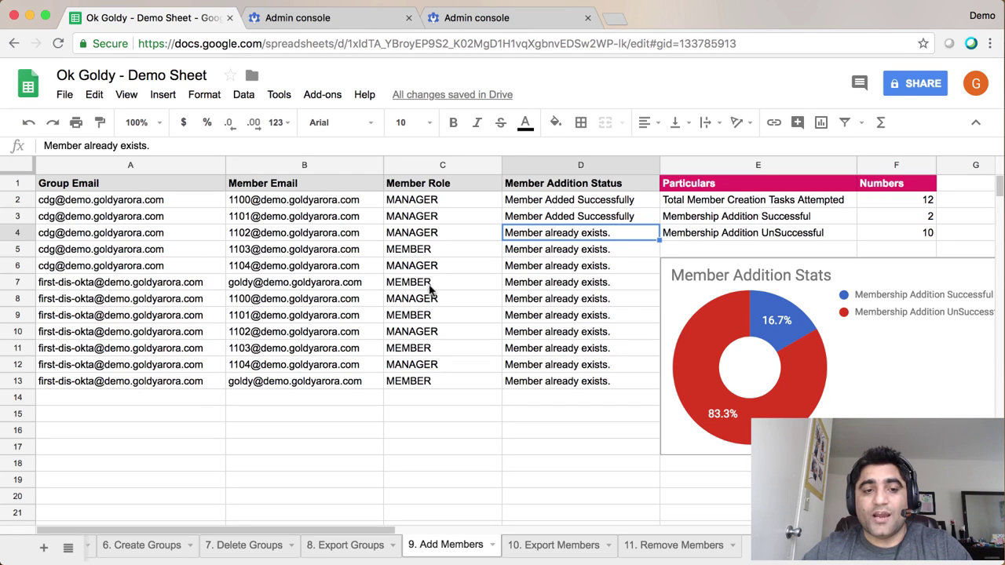